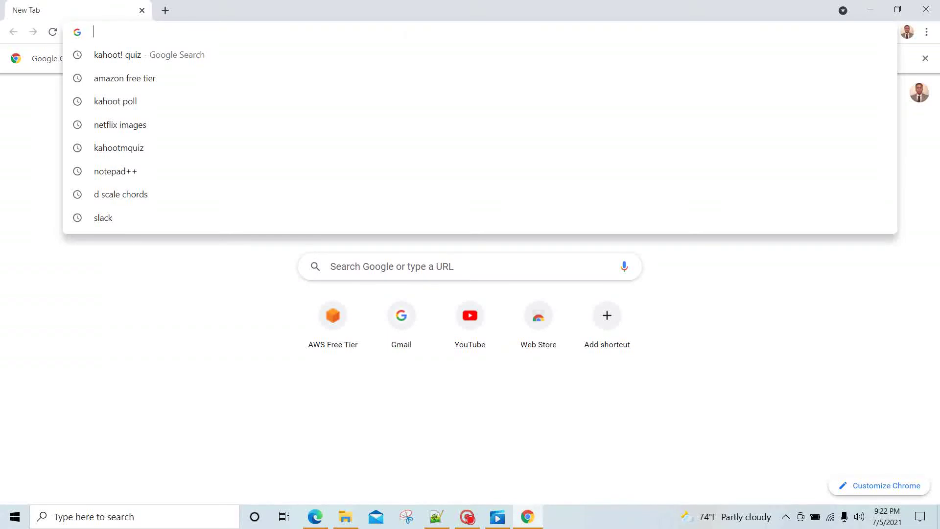
Search the web for virtualbox and open the Downloads page of virtualbox.org from the results
type("virtual")
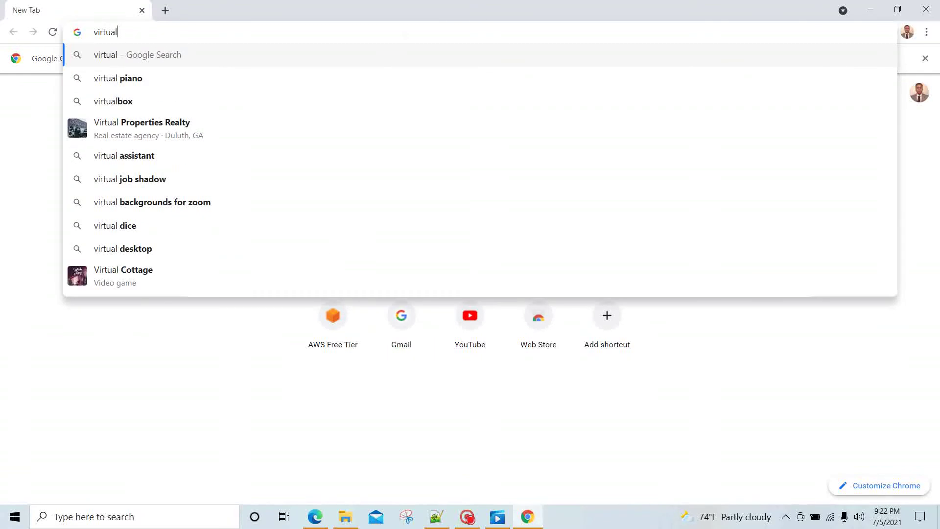
type("box")
key("Return")
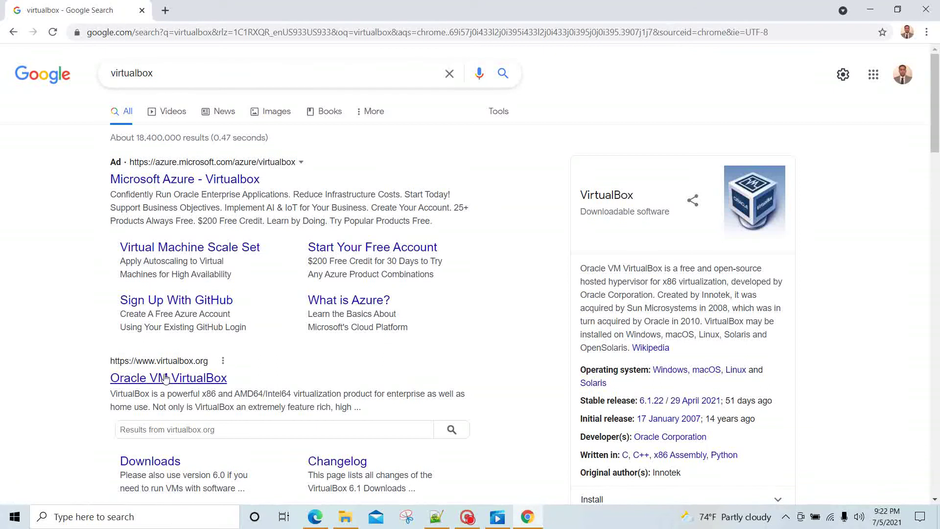
scroll(177, 383, "down", 1)
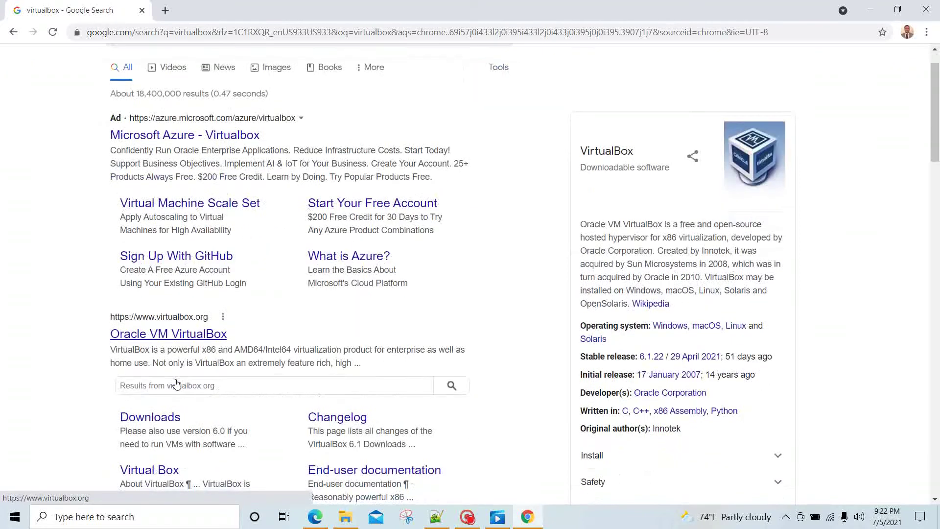
left_click(155, 406)
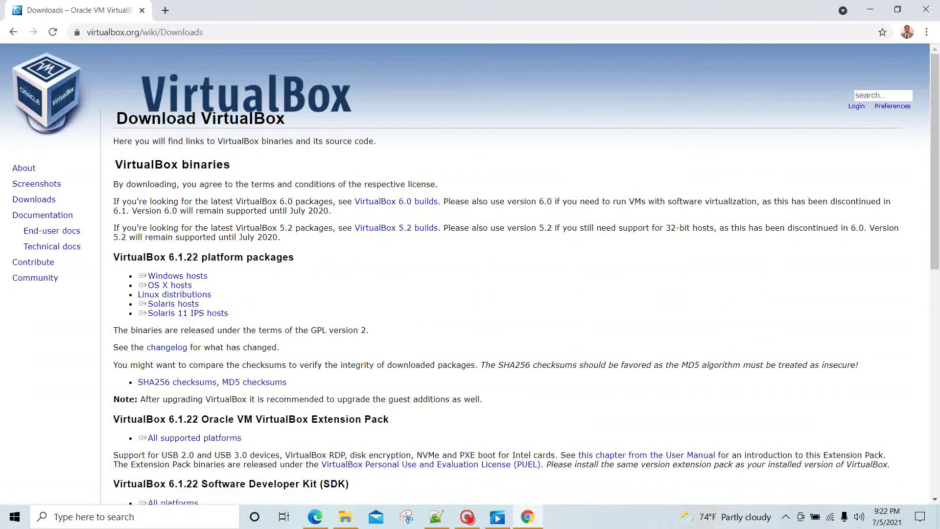
Download the VirtualBox 6.1.22 platform package for Windows hosts
scroll(221, 285, "down", 2)
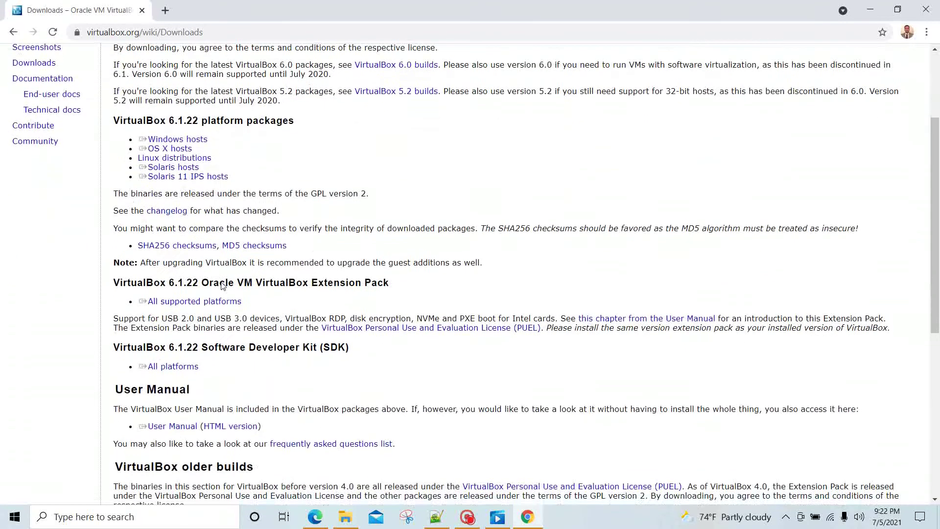
scroll(222, 285, "down", 1)
left_click(198, 129)
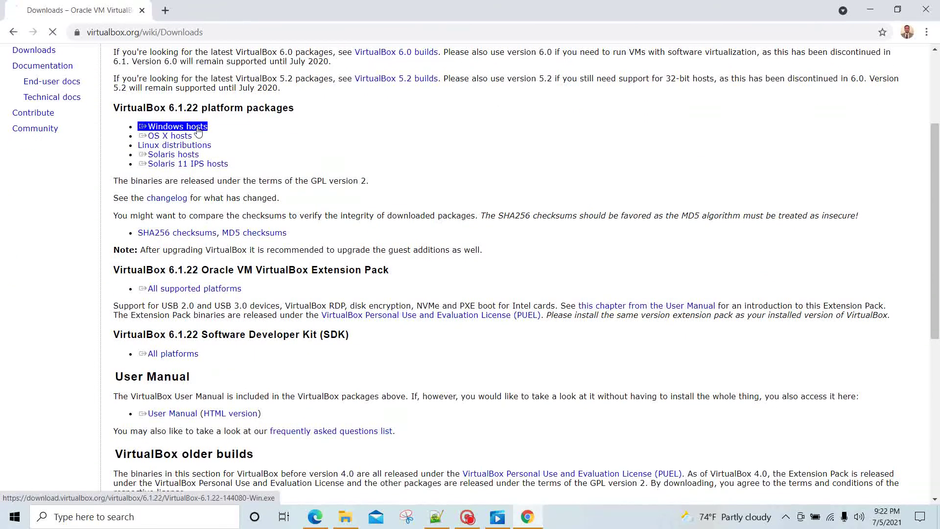
left_click(109, 429)
double_click(137, 107)
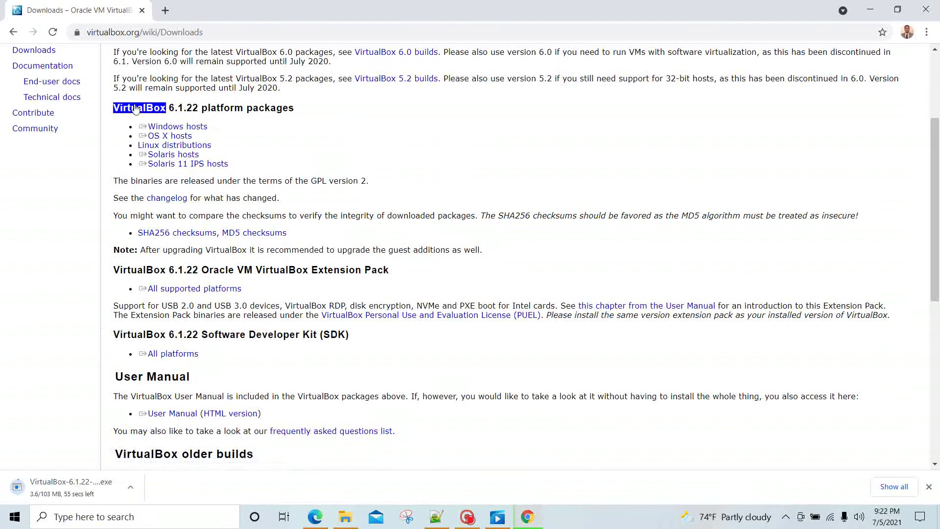
left_click(142, 98)
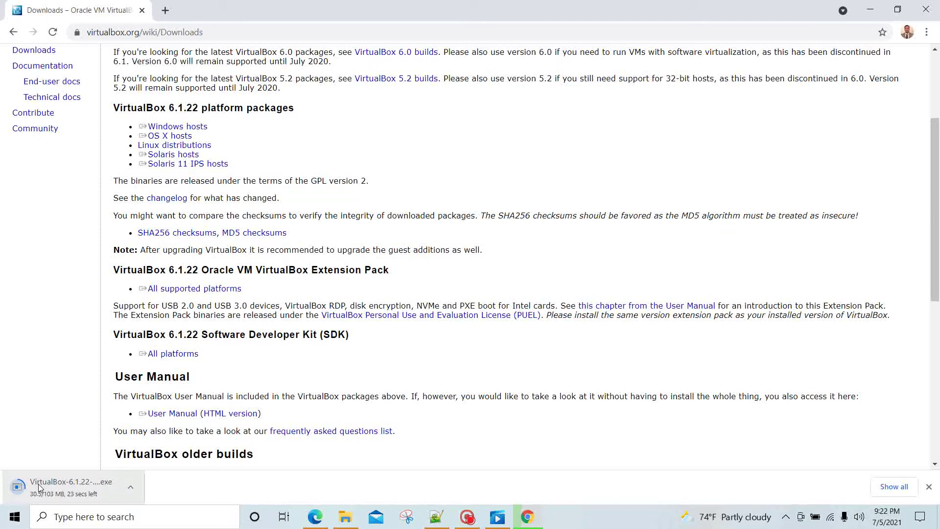
Search the web for "windows trial 10 pro" in a new browser tab
left_click(166, 16)
left_click(231, 40)
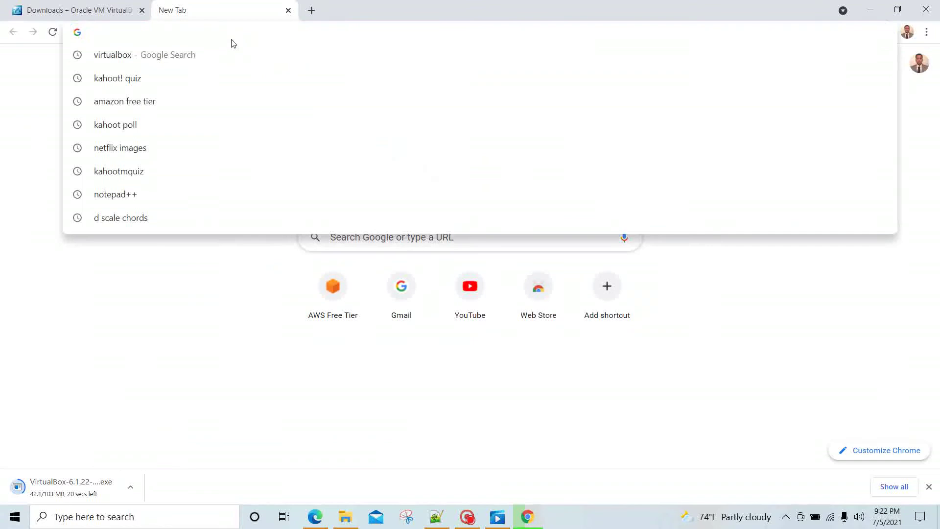
type("windows")
key("BackSpace")
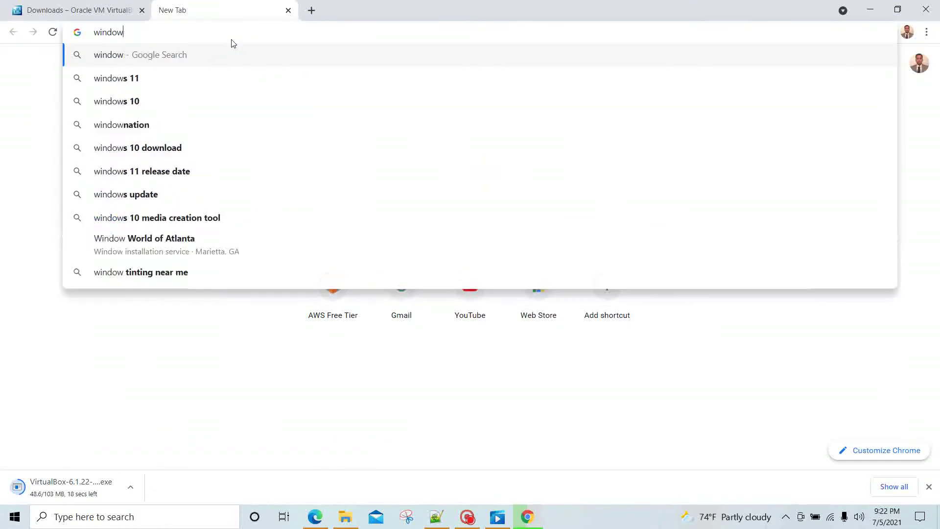
type("s tri")
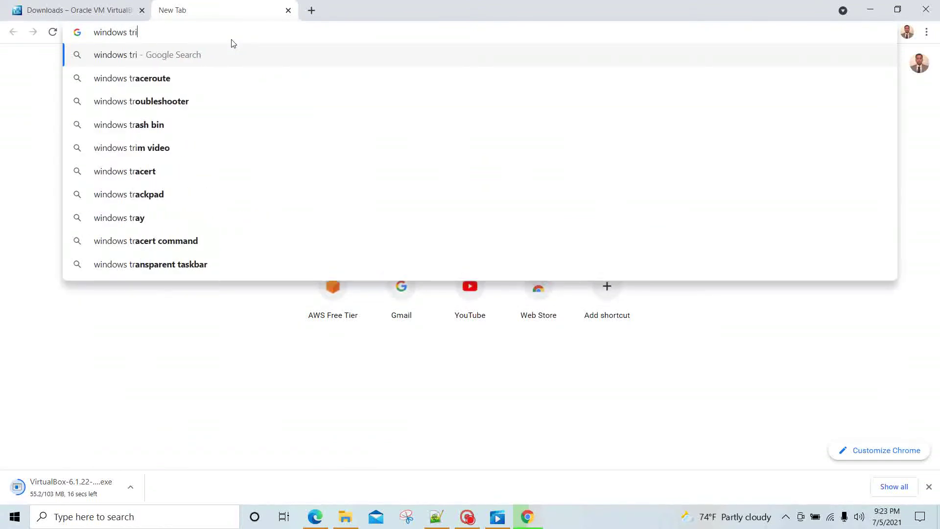
type("al 10 pro")
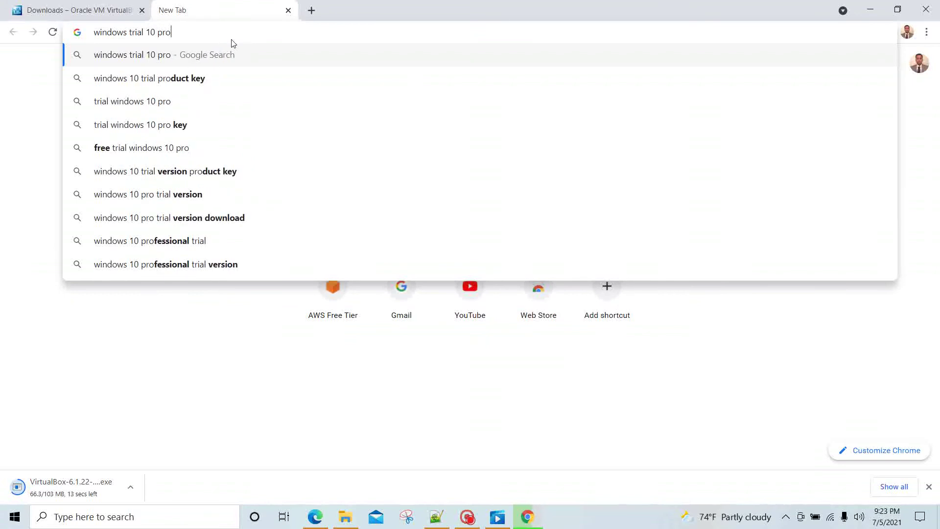
key("Return")
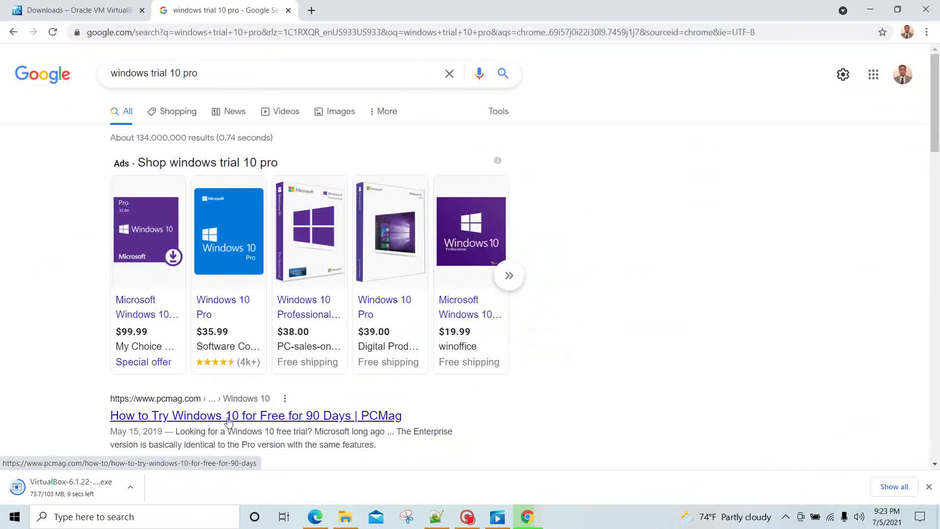
Open the search result for trying Windows 10 Enterprise on the Microsoft Evaluation Center
scroll(268, 399, "down", 5)
scroll(268, 399, "down", 3)
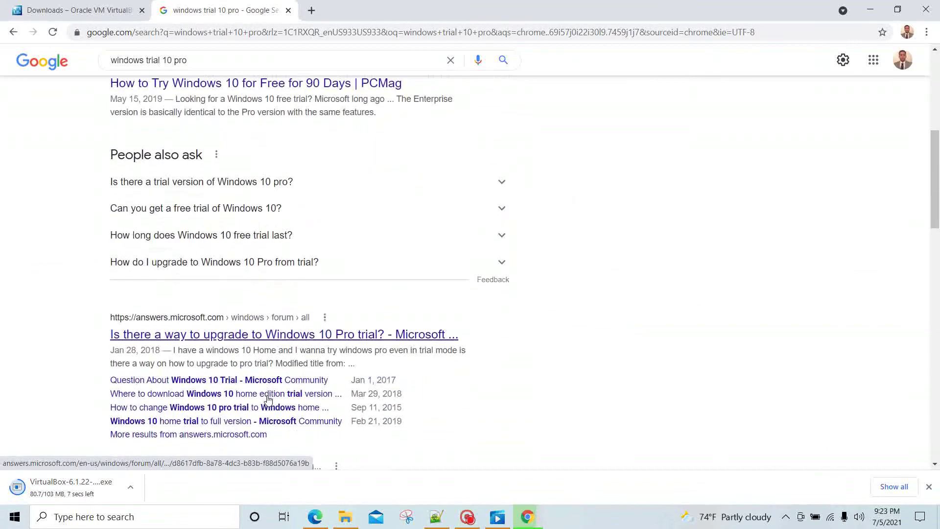
scroll(269, 399, "down", 1)
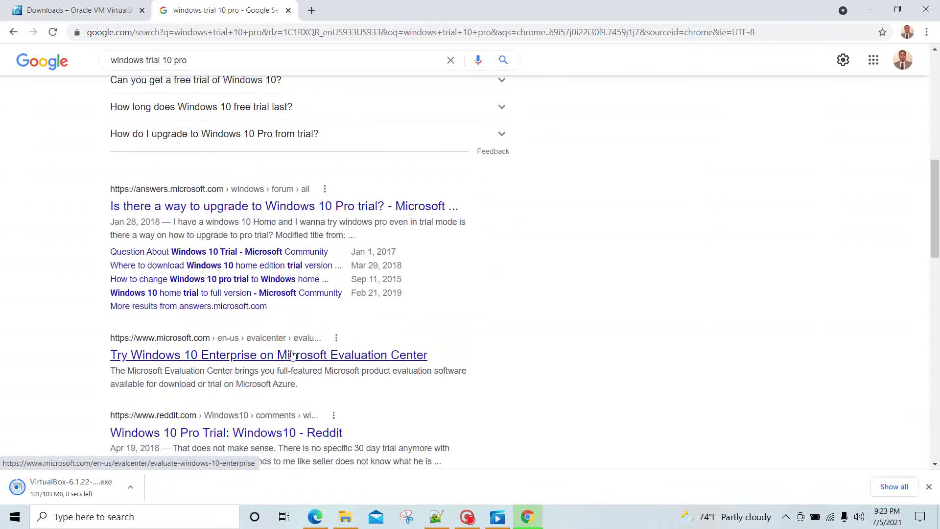
left_click(291, 355)
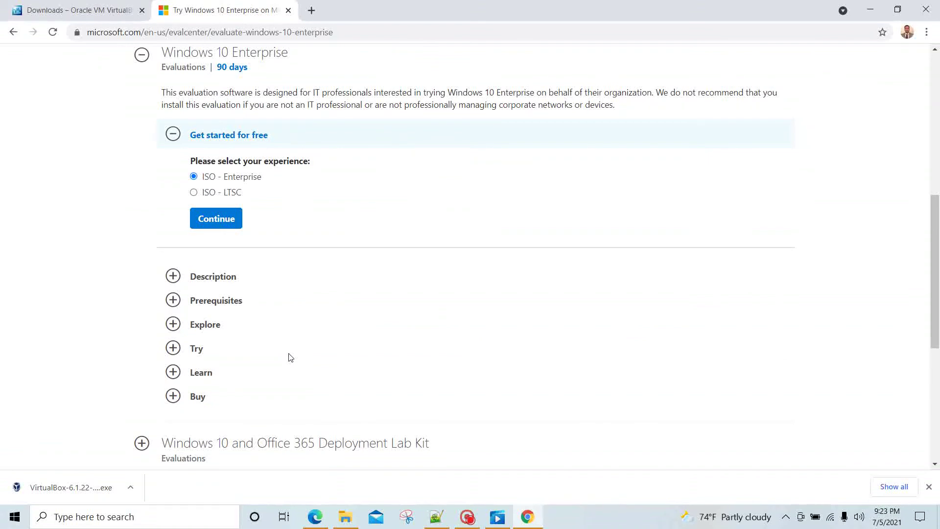
Proceed with the ISO - Enterprise option of the Windows 10 Enterprise evaluation to reach its registration form
scroll(321, 275, "up", 3)
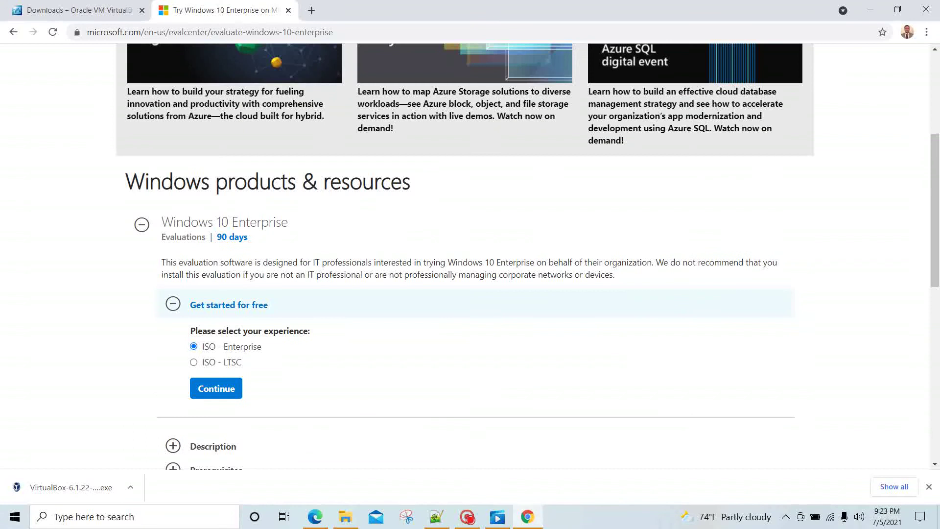
scroll(320, 274, "down", 2)
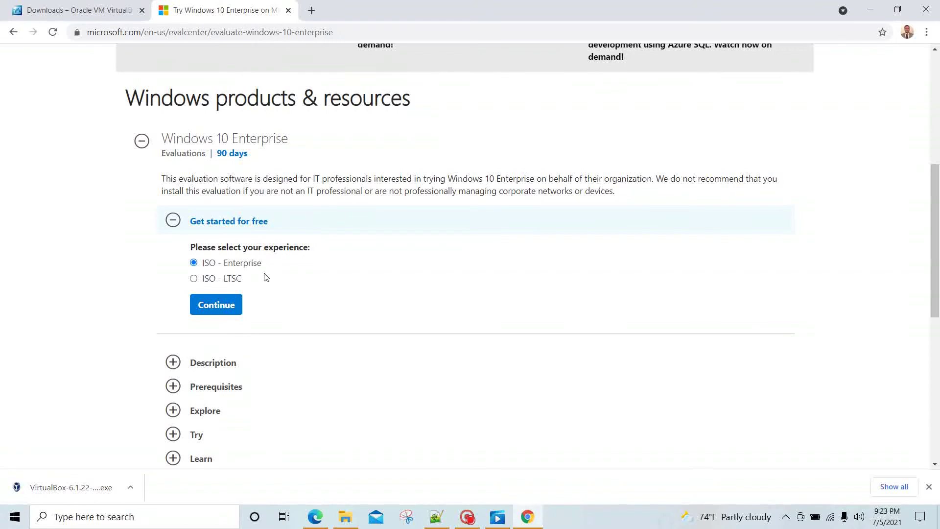
scroll(266, 277, "down", 4)
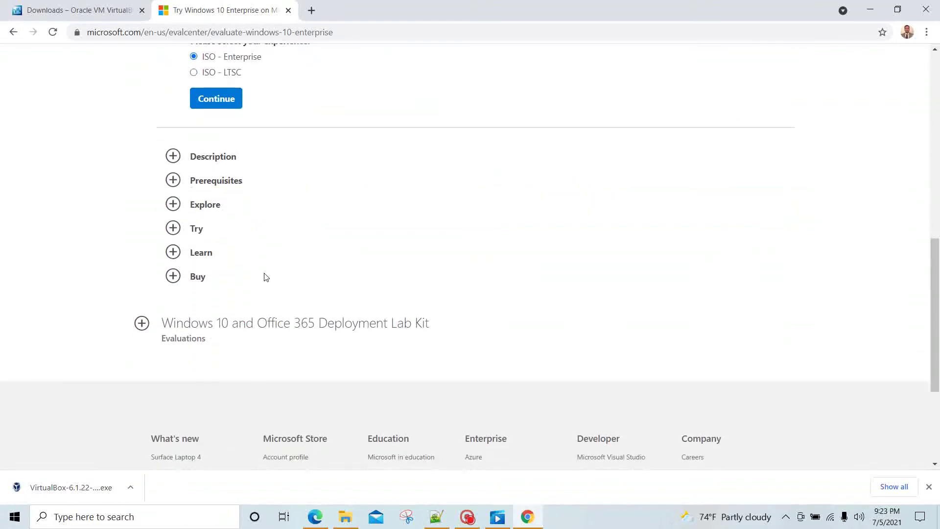
scroll(266, 277, "up", 4)
left_click(222, 315)
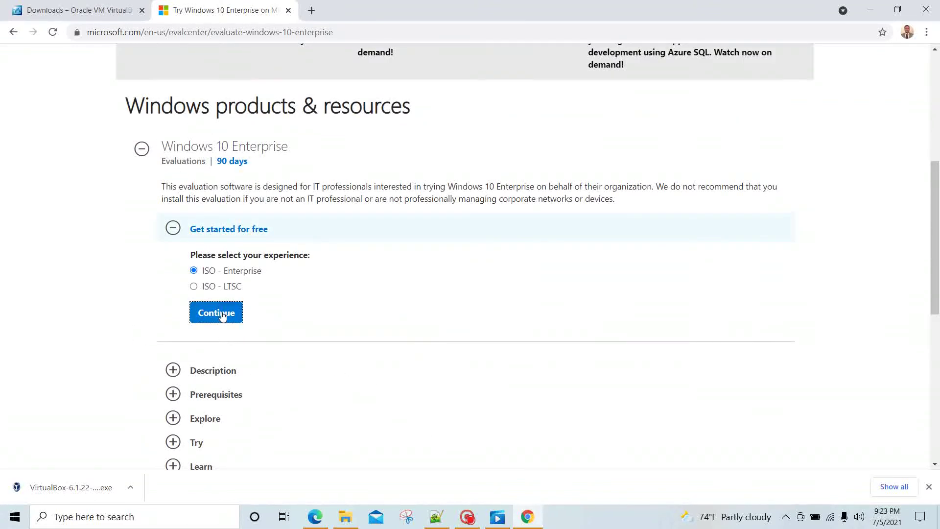
scroll(357, 346, "down", 3)
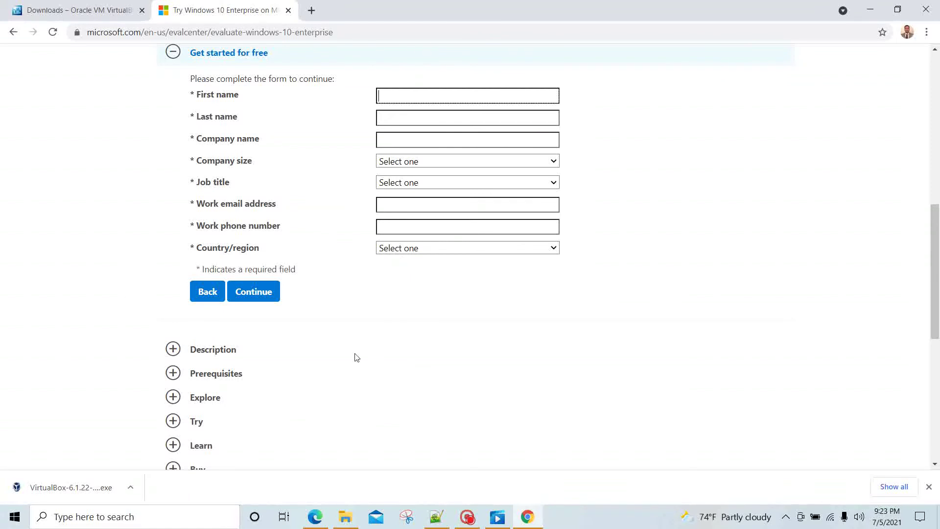
Run the downloaded VirtualBox 6.1.22 installer and accept the default features, location, shortcuts and file associations
left_click(63, 490)
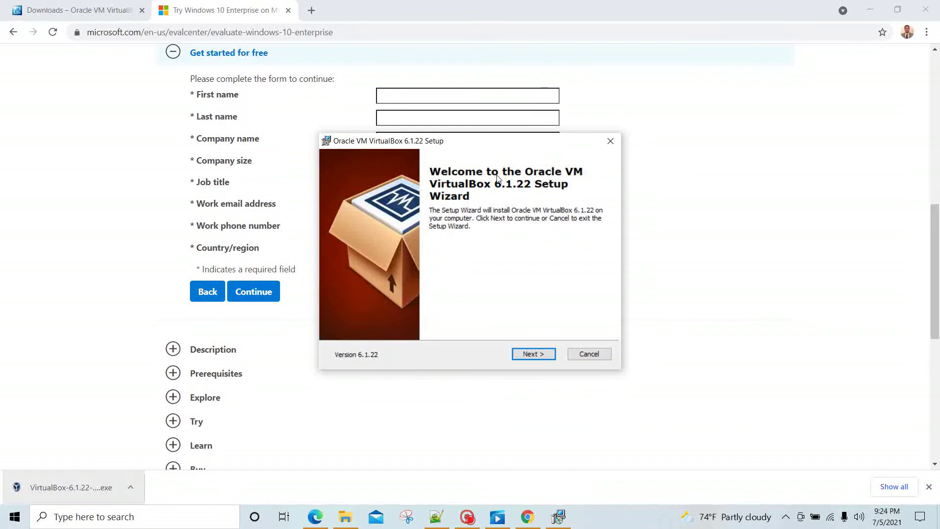
left_click(535, 353)
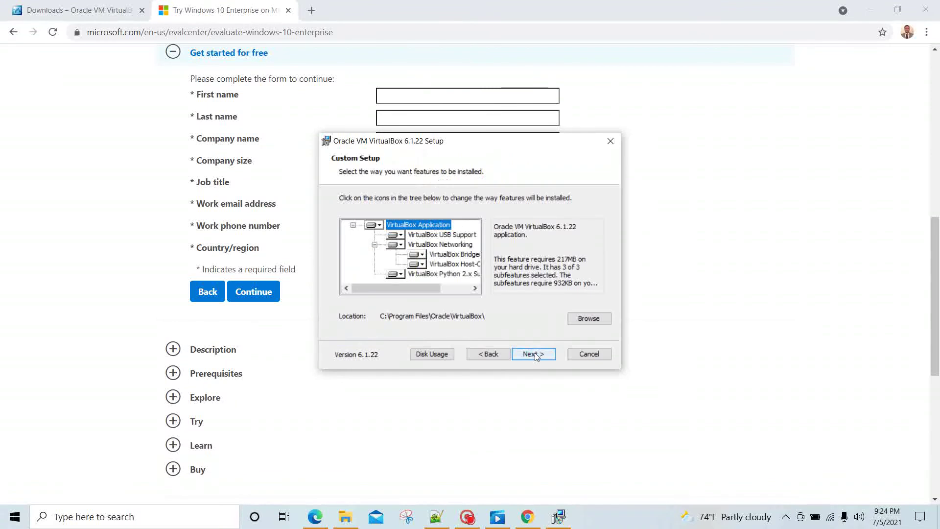
left_click(532, 354)
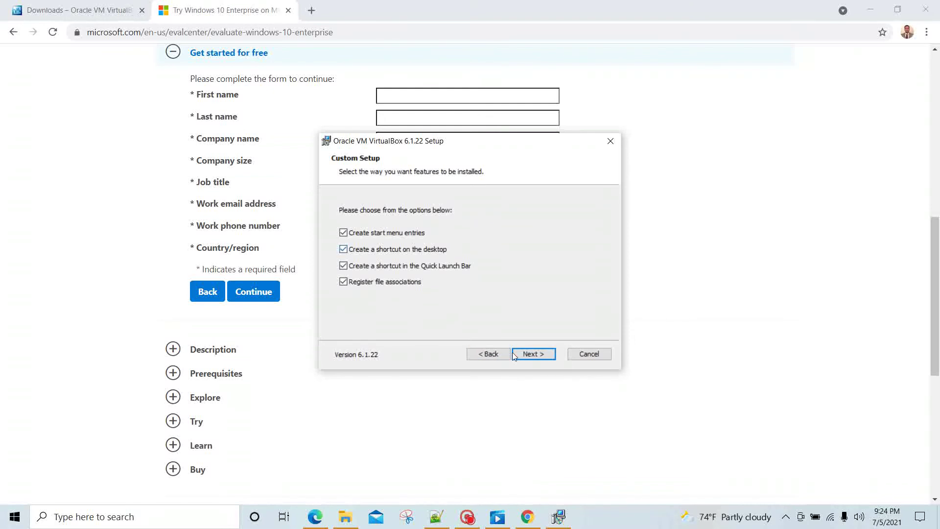
left_click(541, 357)
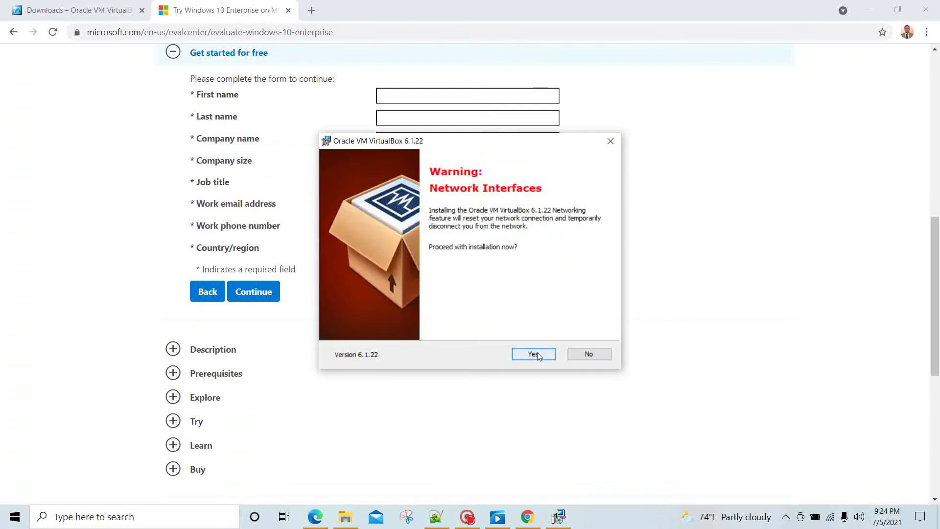
Proceed with the VirtualBox installation, allow the Oracle Corporation device software, and finish setup with VirtualBox set to start
left_click(538, 355)
left_click(535, 354)
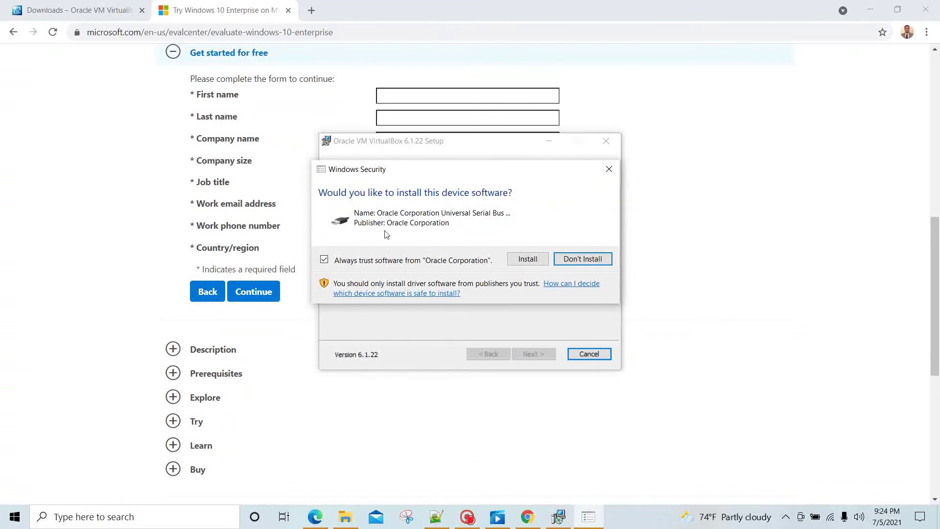
left_click(532, 265)
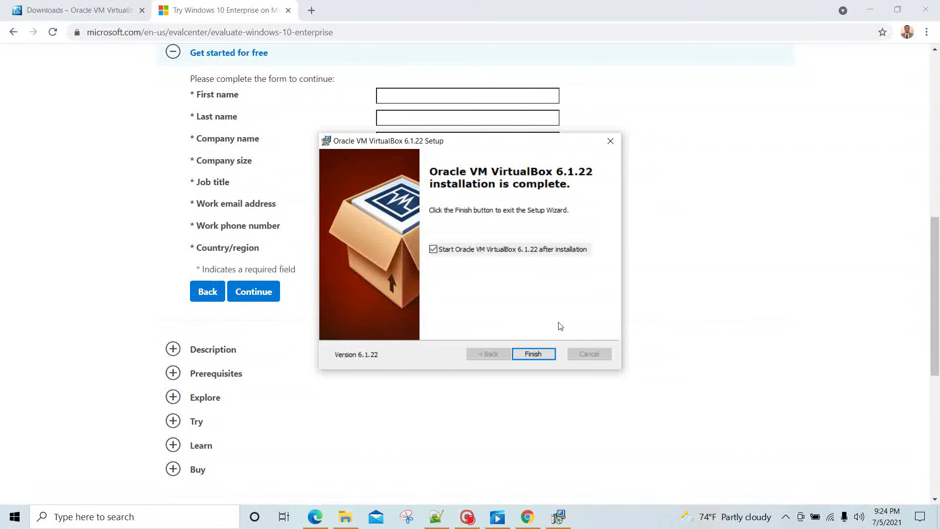
left_click(537, 357)
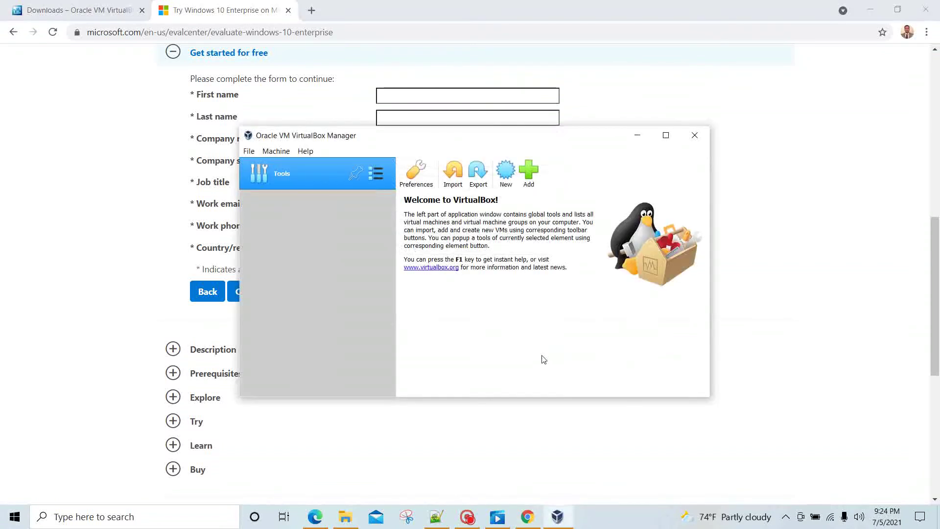
Maximize VirtualBox Manager and begin creating a new virtual machine named Windows, keeping the default machine folder
left_click(666, 135)
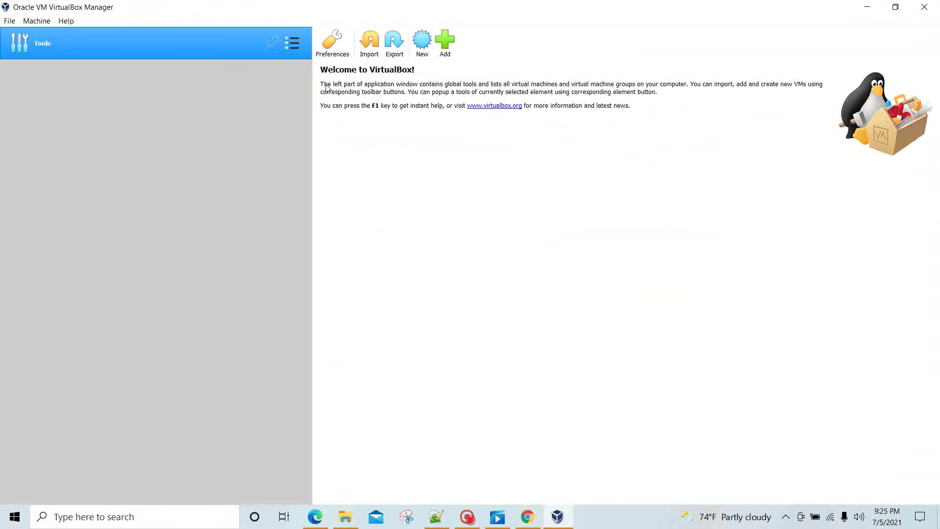
left_click(422, 43)
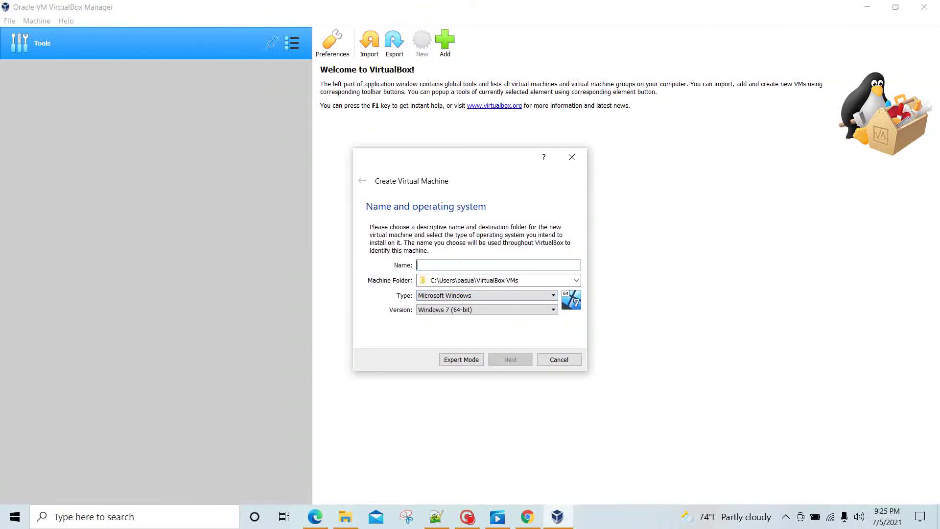
type("Windows")
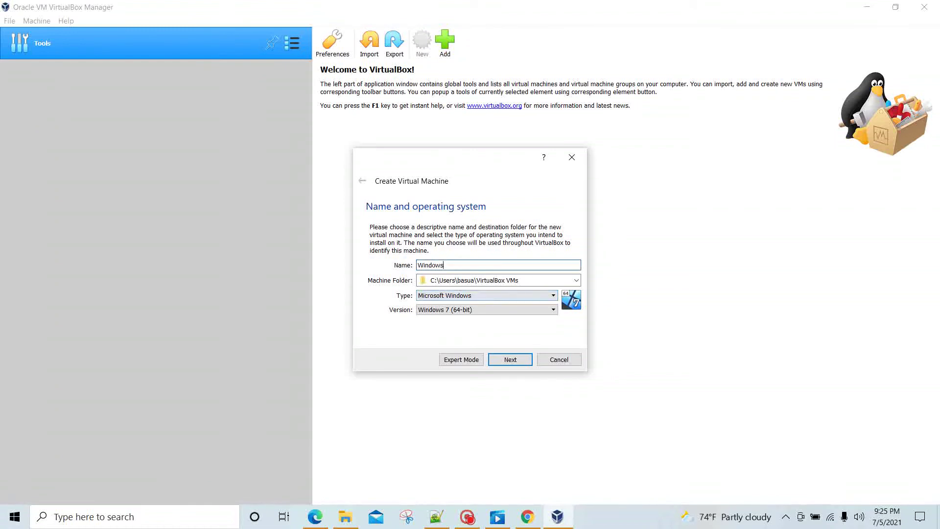
left_click(521, 280)
key("ctrl+a")
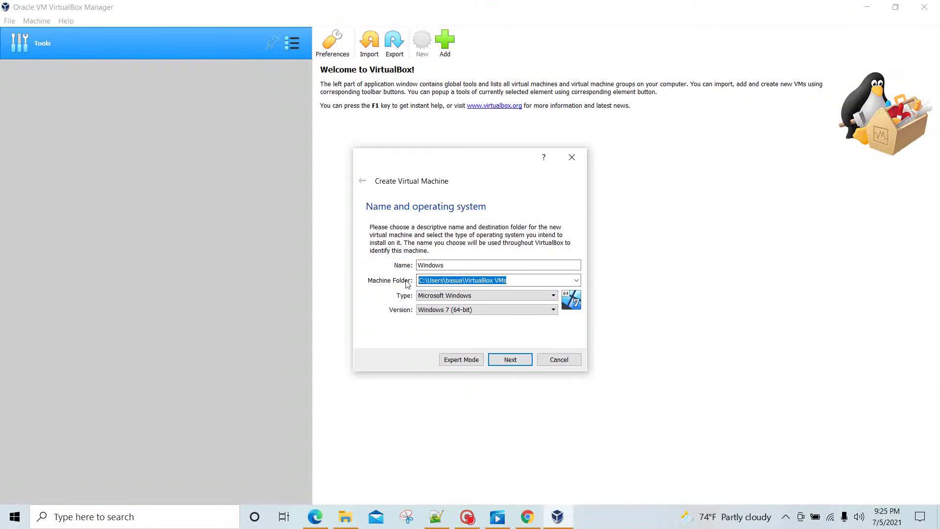
Set the new virtual machine's operating system version to Windows 10 (64-bit) and continue to the memory size settings
left_click(488, 311)
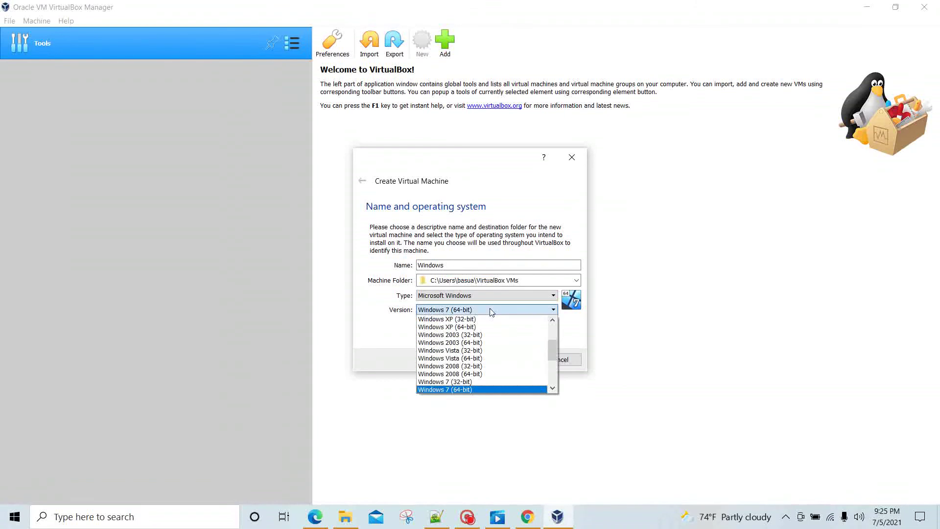
scroll(472, 362, "down", 2)
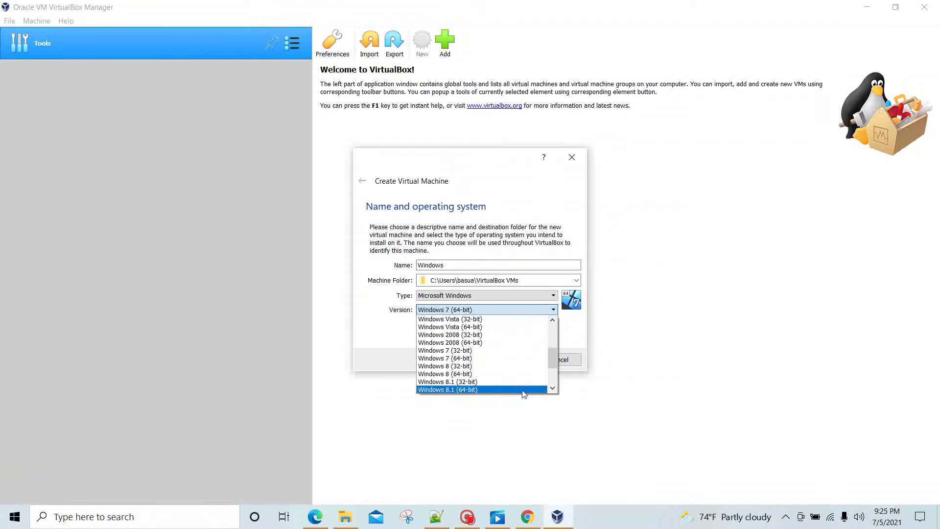
left_click(552, 388)
left_click(553, 388)
left_click(552, 388)
left_click(553, 389)
left_click(552, 388)
left_click(553, 388)
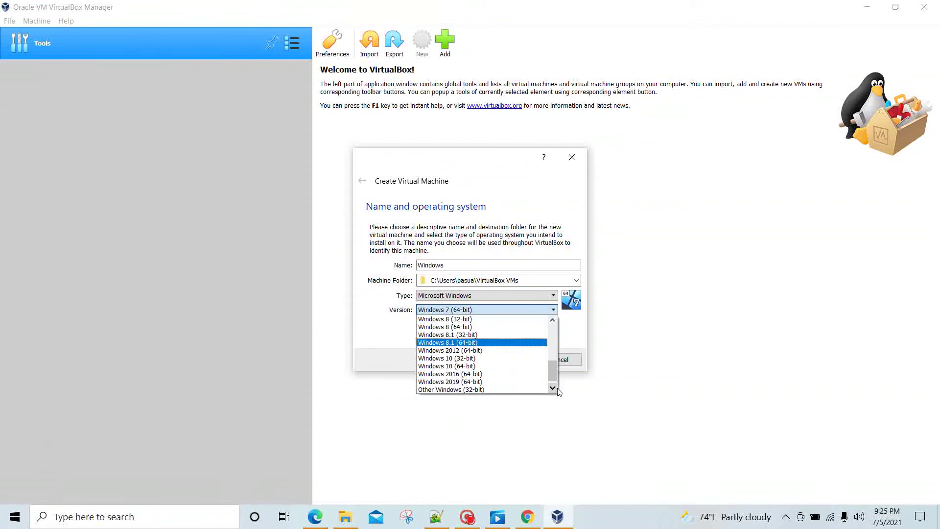
left_click(479, 367)
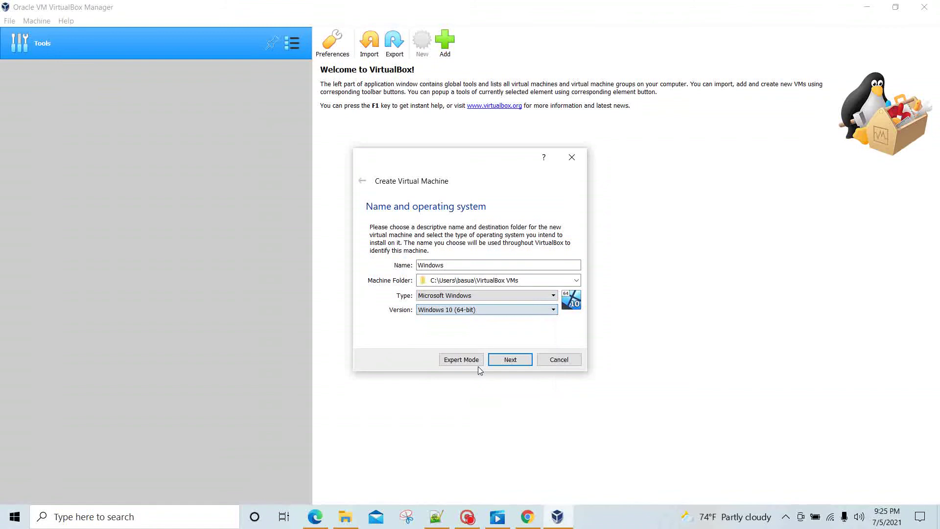
left_click(510, 362)
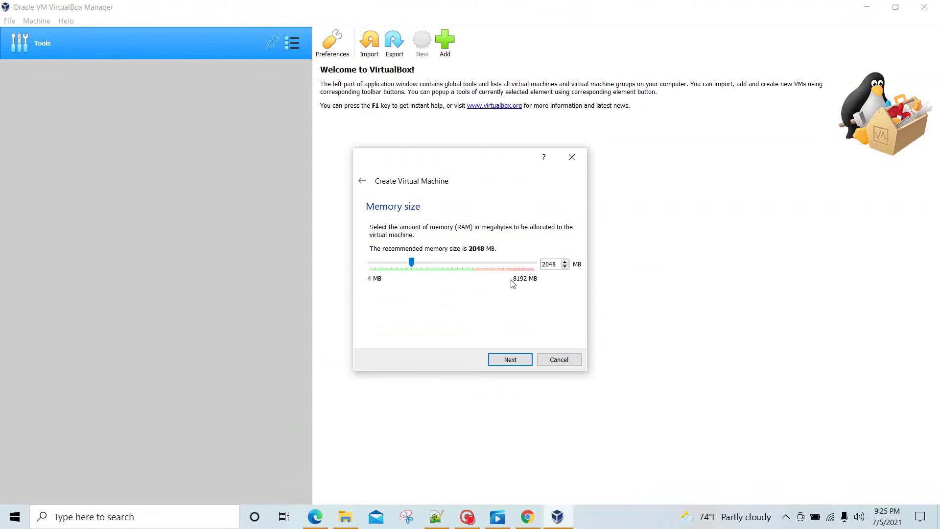
Accept 2048 MB of memory and create a new dynamically allocated 50.00 GB VDI virtual hard disk at the default file location
left_click(510, 360)
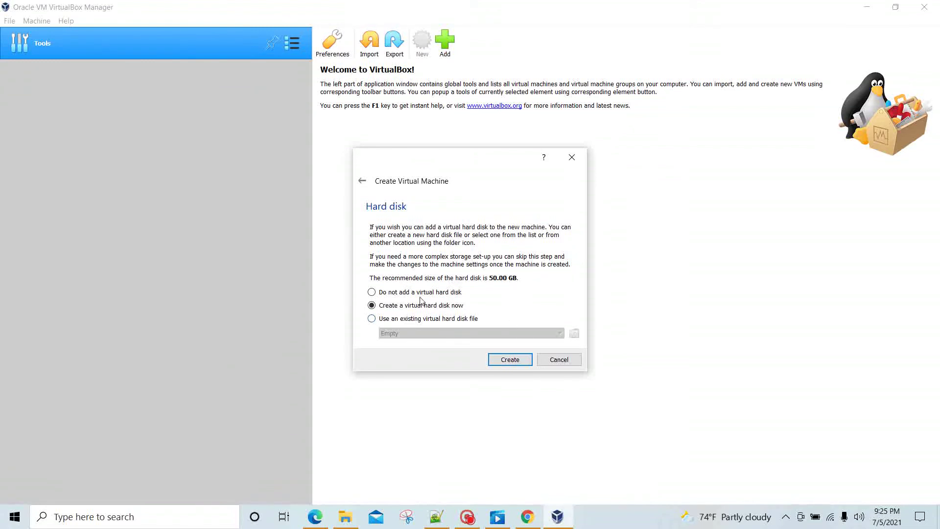
left_click(520, 362)
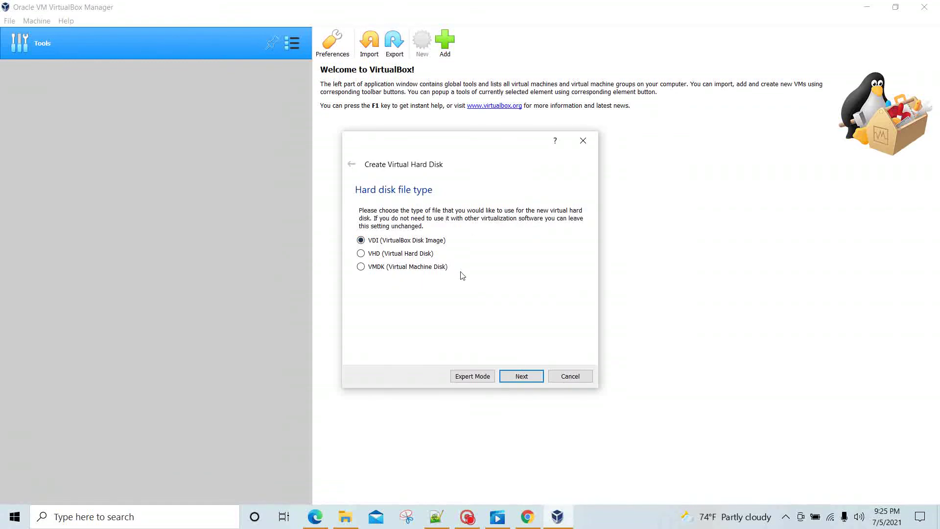
left_click(520, 380)
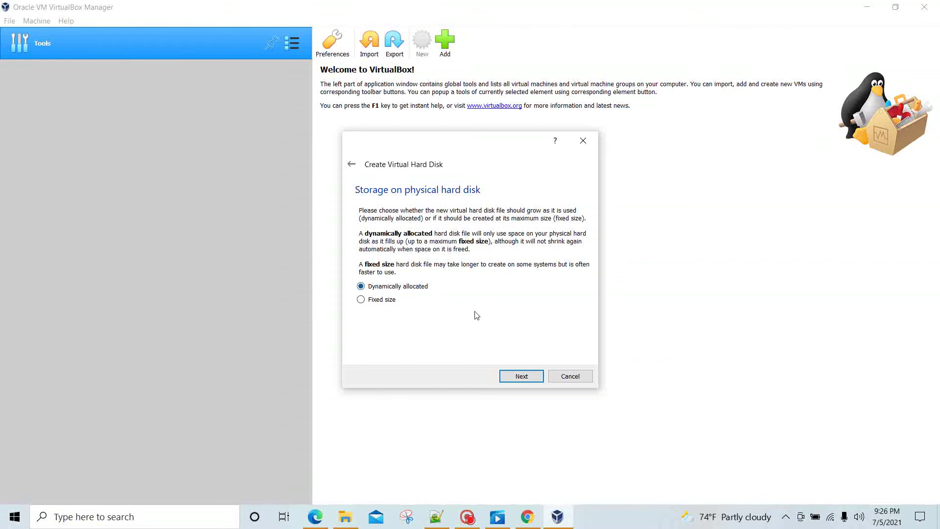
left_click(525, 382)
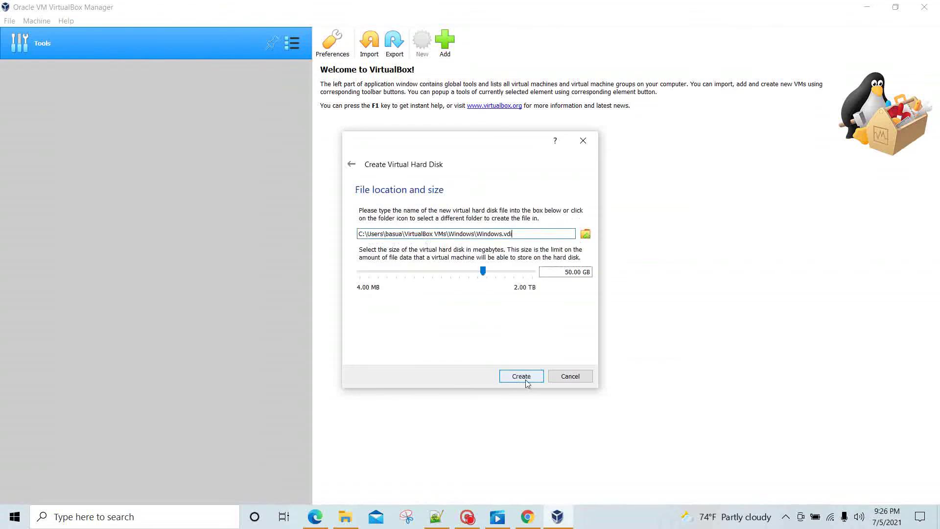
left_click_drag(513, 234, 362, 233)
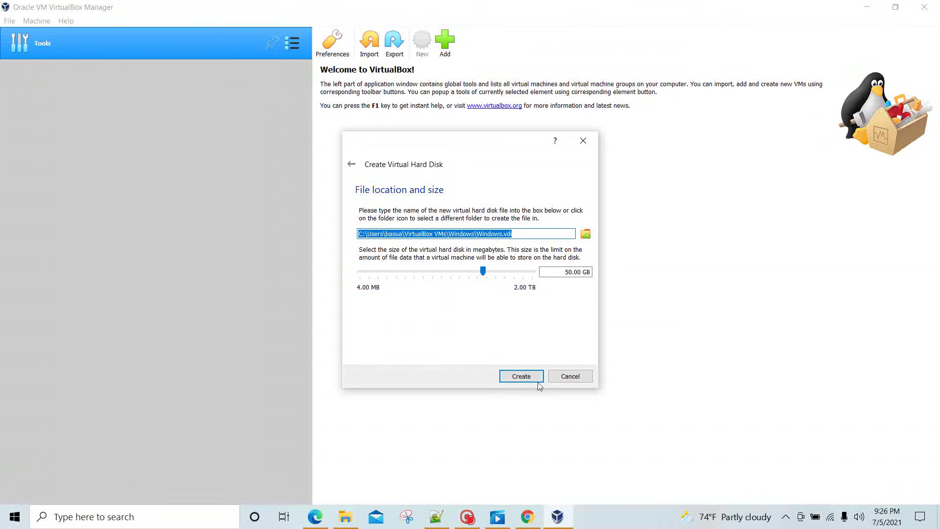
left_click(522, 376)
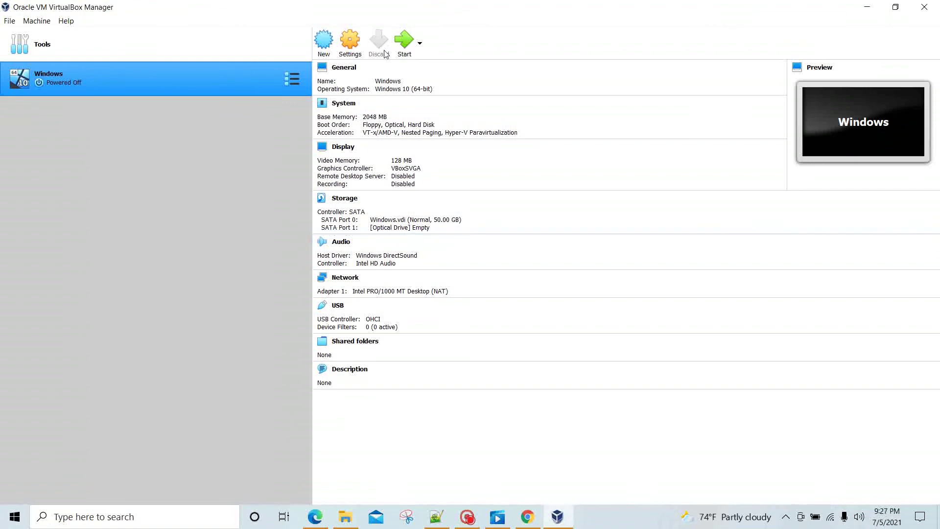
Start the Windows virtual machine to reach its start-up disk selection
left_click(412, 45)
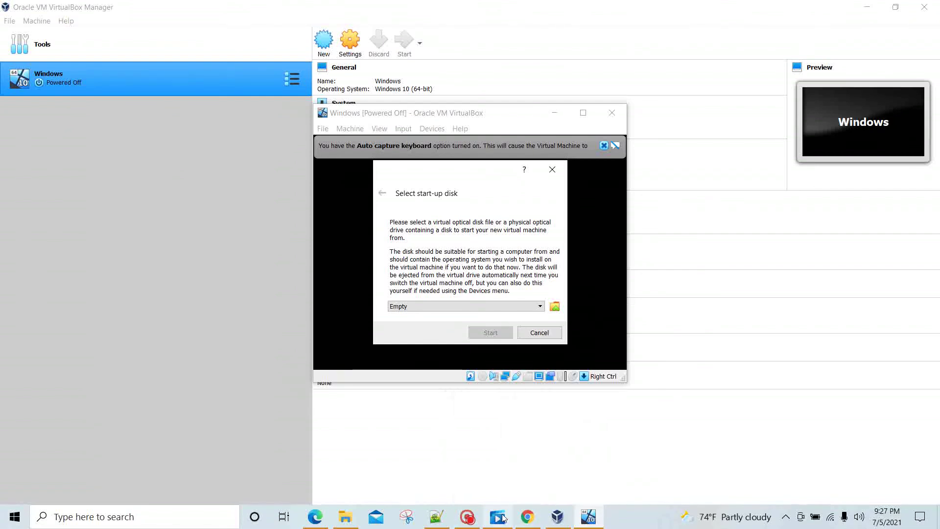
key("alt+Tab")
key("alt+Tab")
key("alt+Tab")
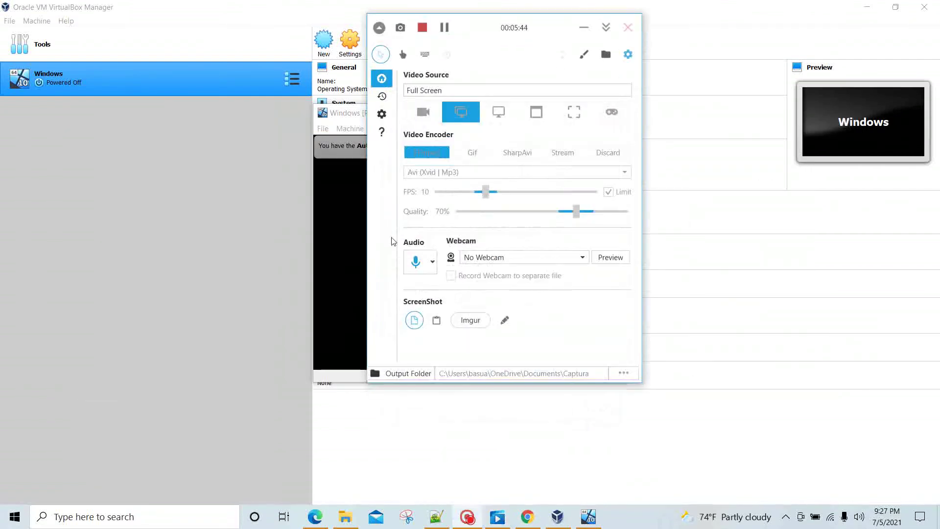